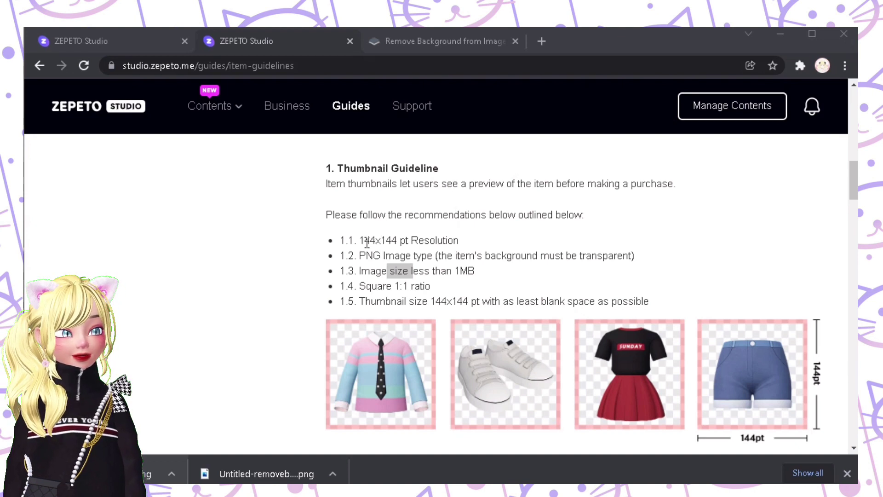
Highlight the 144x144 resolution, PNG type, 1:1 ratio and minimal blank-space rules, then scroll to the examples.
{"action": "left_click_drag", "start_coordinate": [365, 242], "coordinate": [399, 242]}
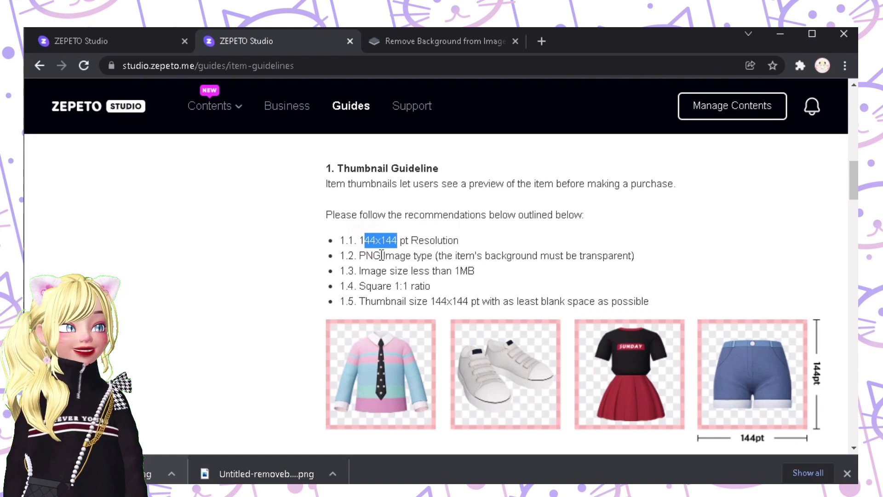
{"action": "left_click_drag", "start_coordinate": [374, 257], "coordinate": [434, 276]}
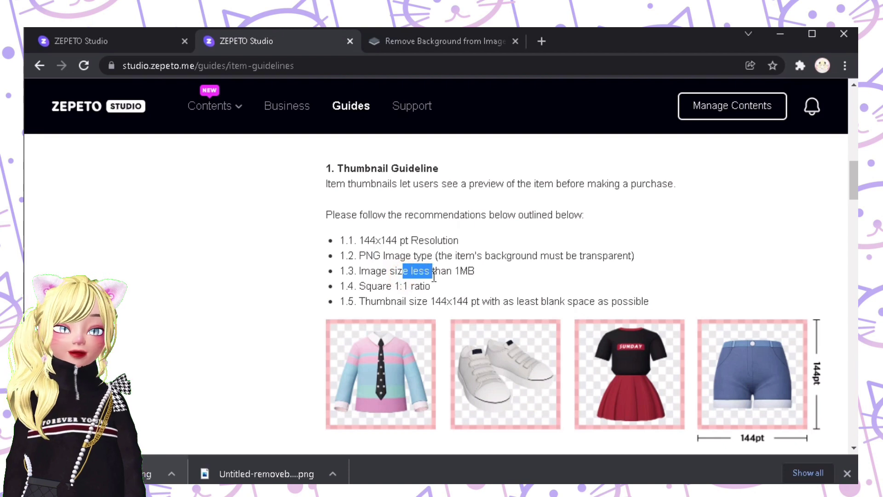
{"action": "left_click_drag", "start_coordinate": [372, 287], "coordinate": [403, 286]}
{"action": "left_click_drag", "start_coordinate": [372, 241], "coordinate": [400, 241]}
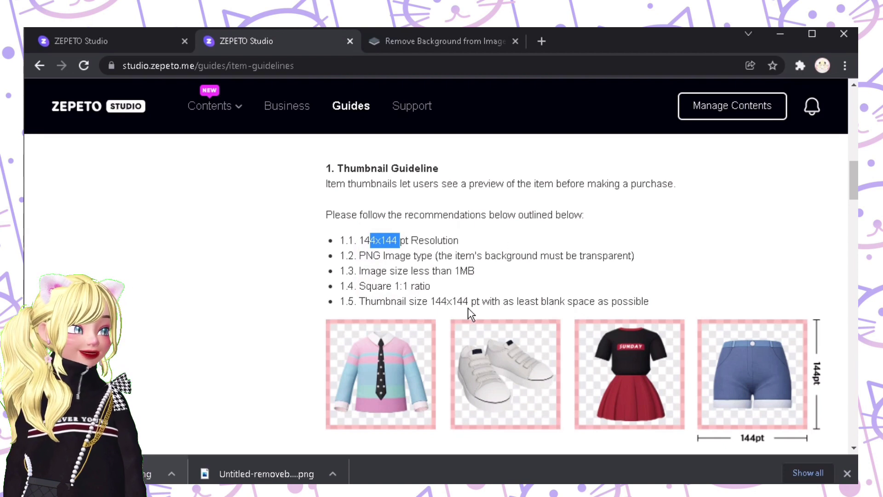
{"action": "left_click_drag", "start_coordinate": [508, 302], "coordinate": [602, 302]}
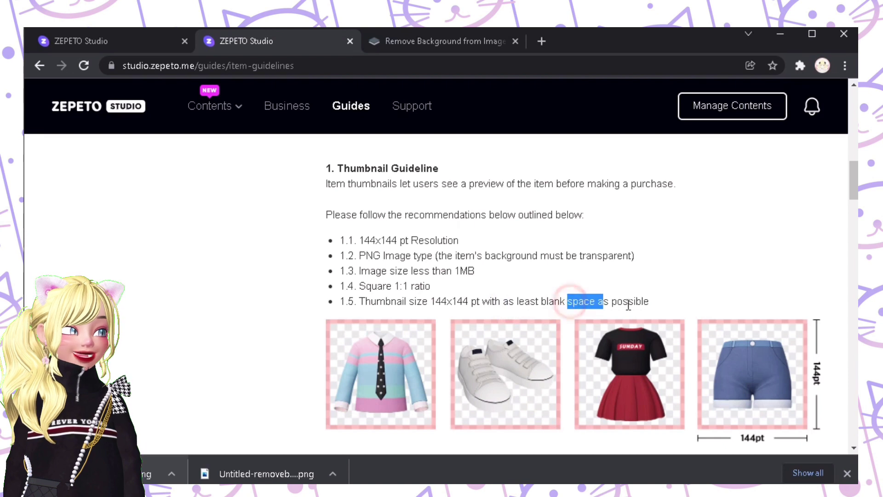
{"action": "scroll", "coordinate": [652, 309], "scroll_direction": "down", "scroll_amount": 2}
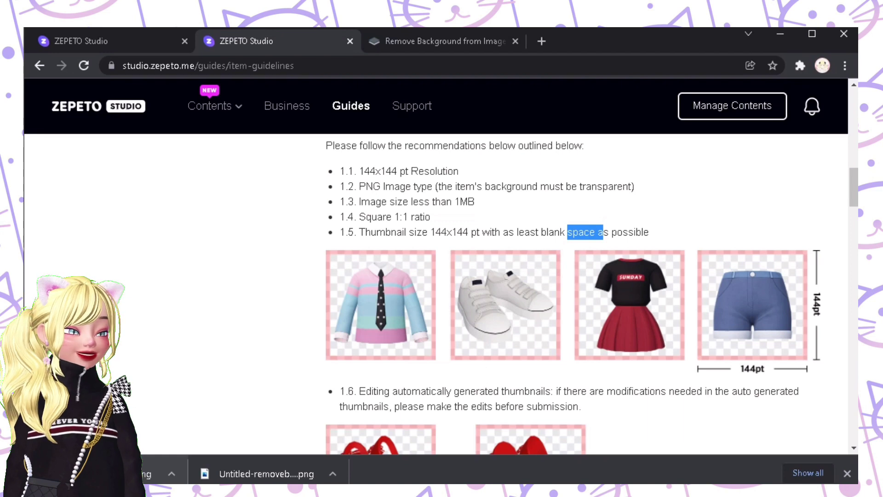
Place the SHOE 5 model into the Playground scene and zoom in on the shoes.
{"action": "mouse_move", "coordinate": [265, 491]}
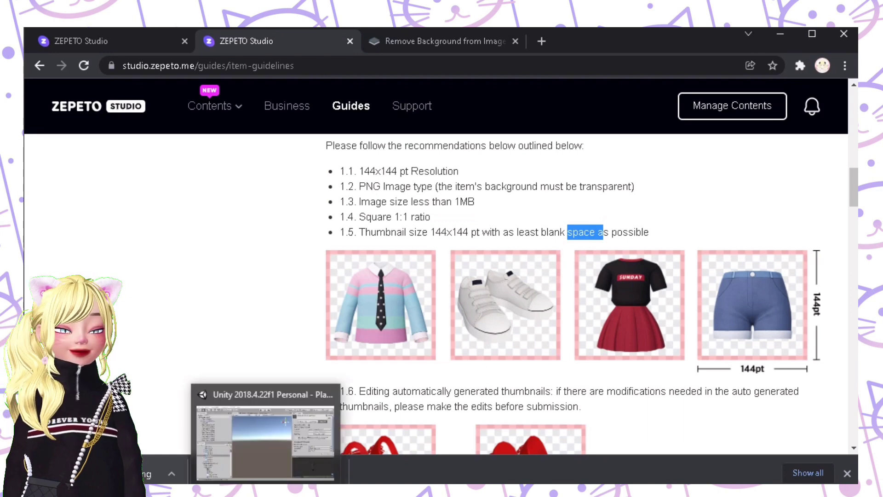
{"action": "left_click", "coordinate": [282, 444]}
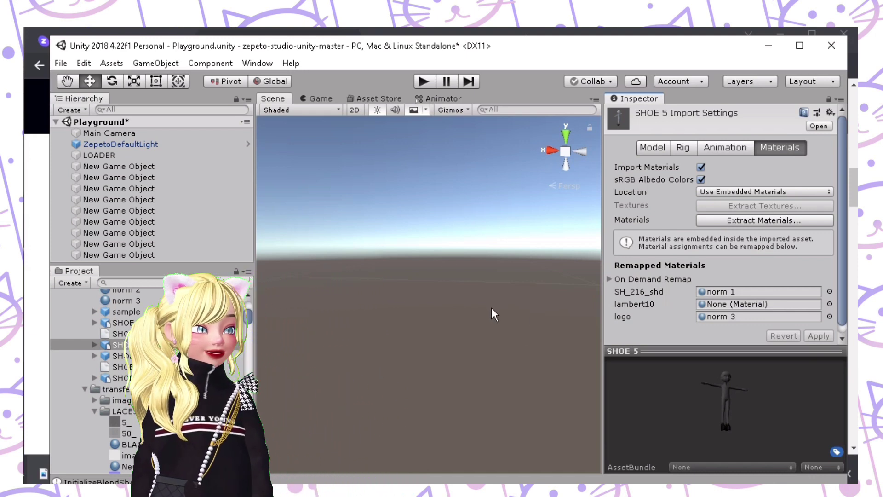
{"action": "left_click_drag", "start_coordinate": [221, 345], "coordinate": [407, 296]}
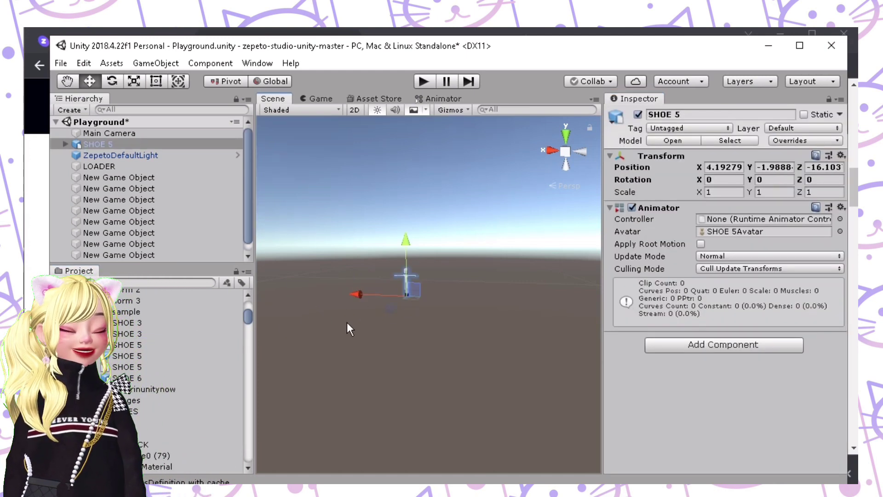
{"action": "scroll", "coordinate": [363, 324], "scroll_direction": "up", "scroll_amount": 5}
{"action": "left_click_drag", "start_coordinate": [424, 354], "coordinate": [493, 367]}
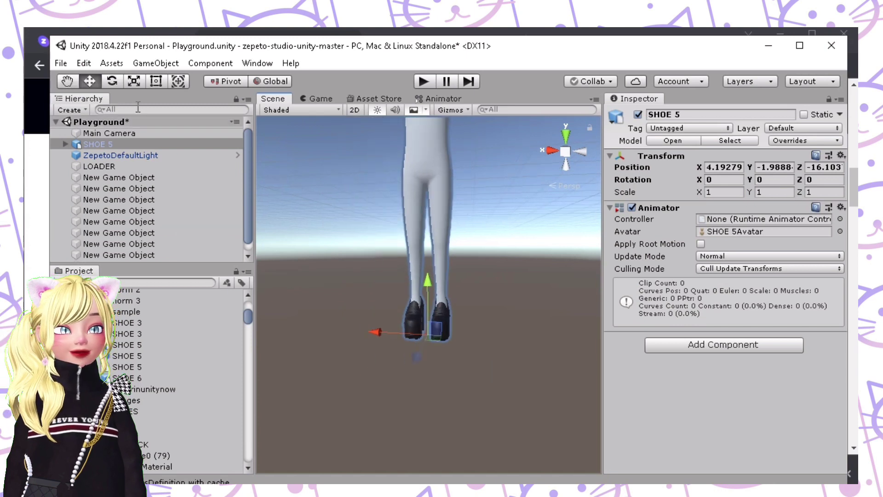
Rotate SHOE 5 to -61.381° around Y so it sits on the avatar's legs.
{"action": "left_click", "coordinate": [113, 83]}
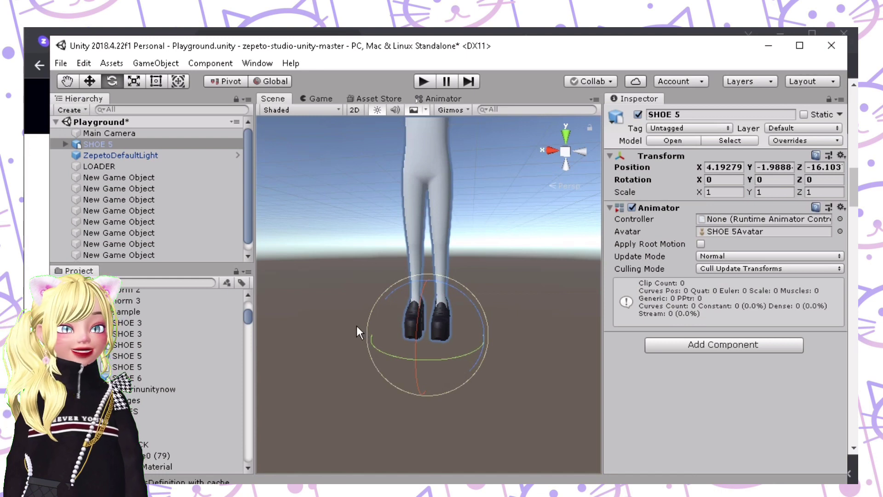
{"action": "left_click_drag", "start_coordinate": [393, 348], "coordinate": [459, 362]}
{"action": "scroll", "coordinate": [403, 375], "scroll_direction": "up", "scroll_amount": 3}
{"action": "scroll", "coordinate": [403, 375], "scroll_direction": "up", "scroll_amount": 3}
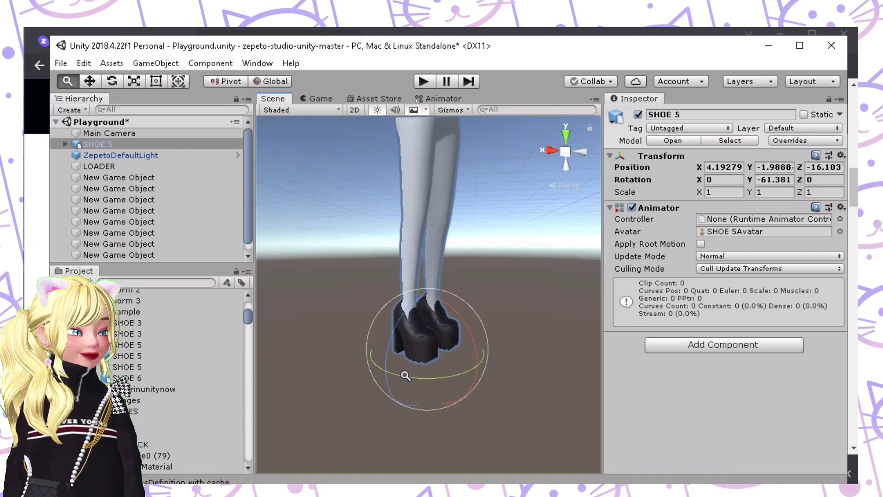
{"action": "scroll", "coordinate": [408, 377], "scroll_direction": "down", "scroll_amount": 3}
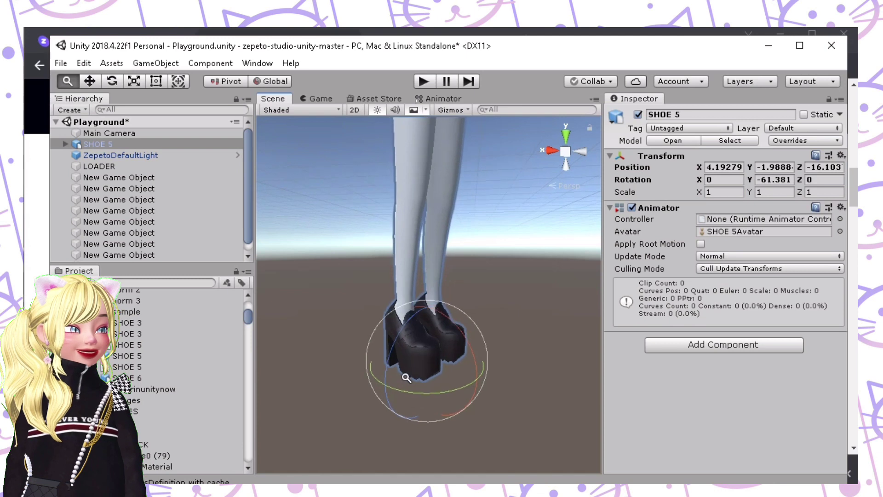
{"action": "left_click", "coordinate": [532, 314]}
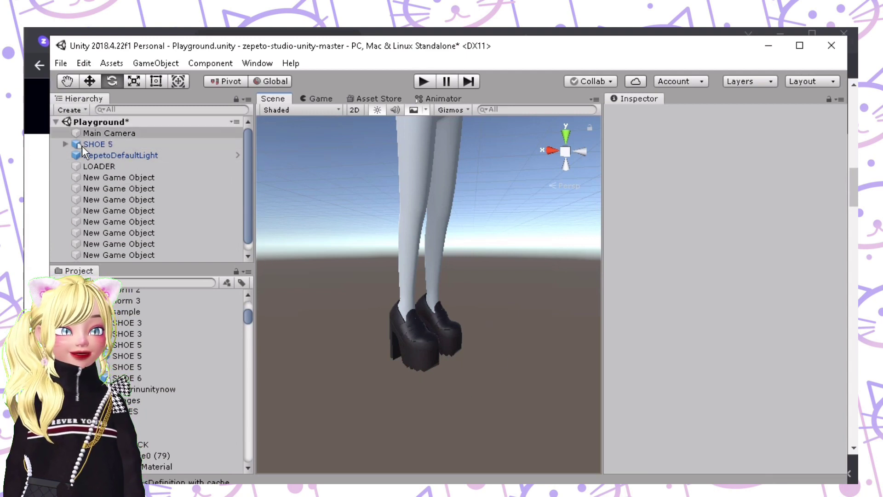
Add a Plane as a child of SHOE 5 and tilt it to 27.91, -35.222, -103.889.
{"action": "right_click", "coordinate": [111, 145]}
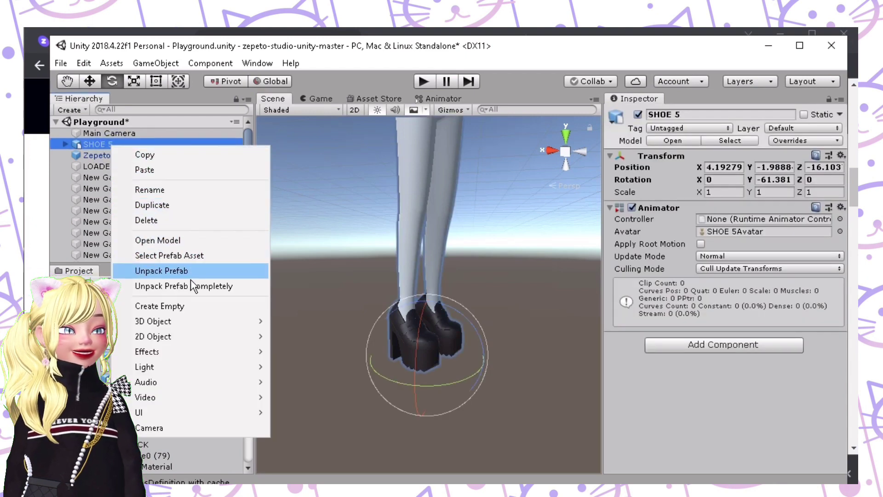
{"action": "mouse_move", "coordinate": [231, 324]}
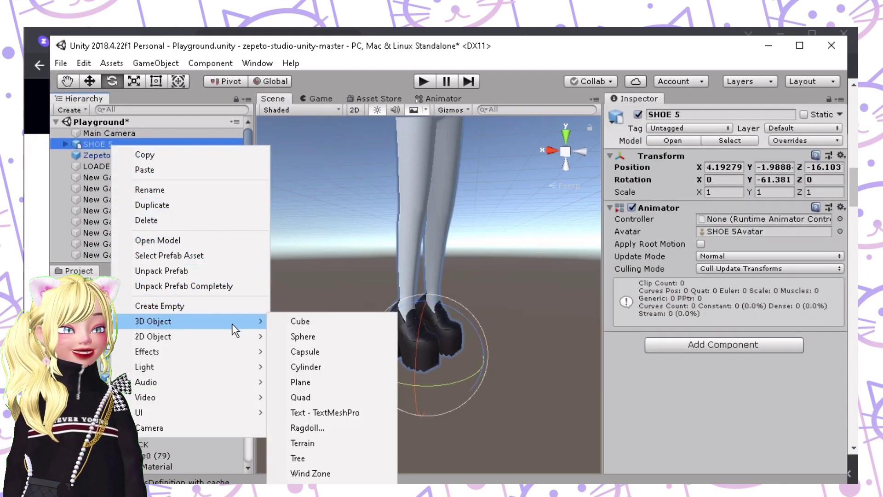
{"action": "left_click", "coordinate": [291, 377]}
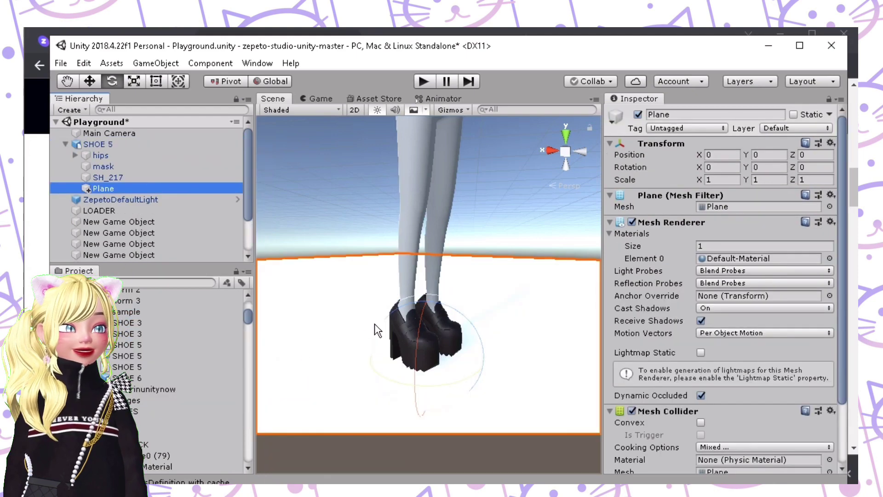
{"action": "left_click_drag", "start_coordinate": [421, 313], "coordinate": [420, 387]}
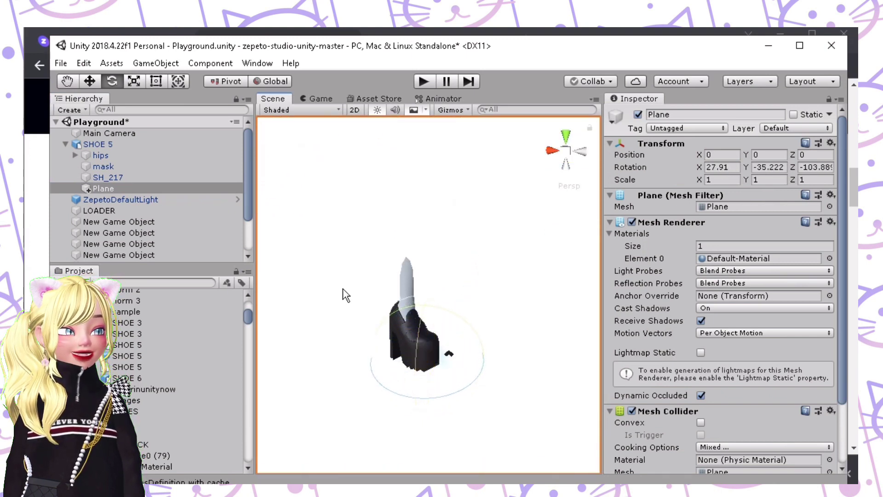
Move the Plane to -2.379, 0, -1.298 and scale it to 2.3909 on every axis.
{"action": "left_click", "coordinate": [89, 81]}
{"action": "left_click_drag", "start_coordinate": [405, 386], "coordinate": [594, 297]}
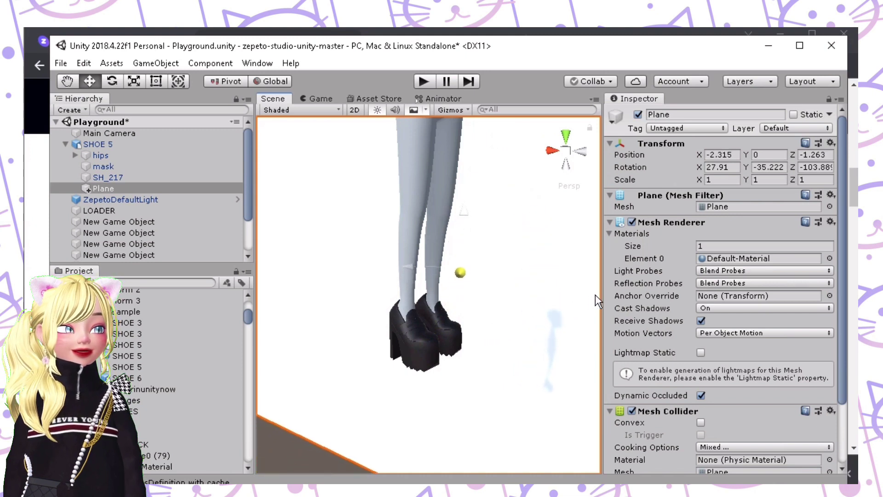
{"action": "left_click", "coordinate": [137, 82]}
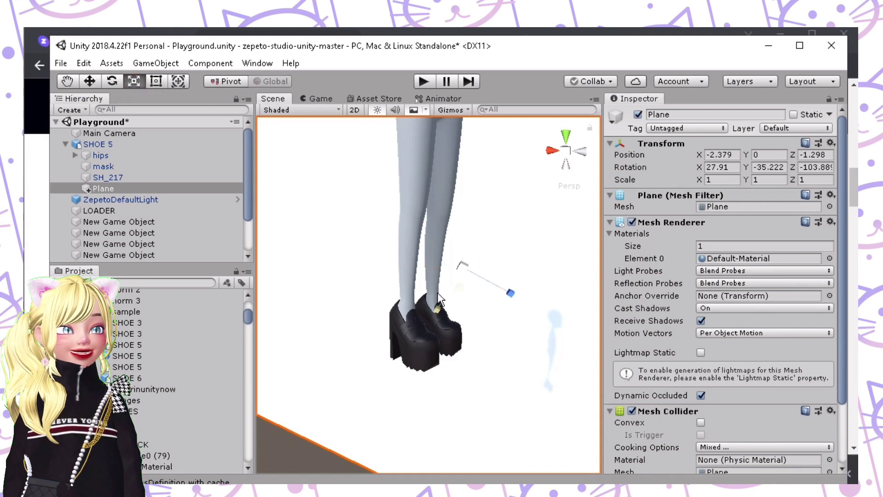
{"action": "left_click_drag", "start_coordinate": [462, 265], "coordinate": [565, 273]}
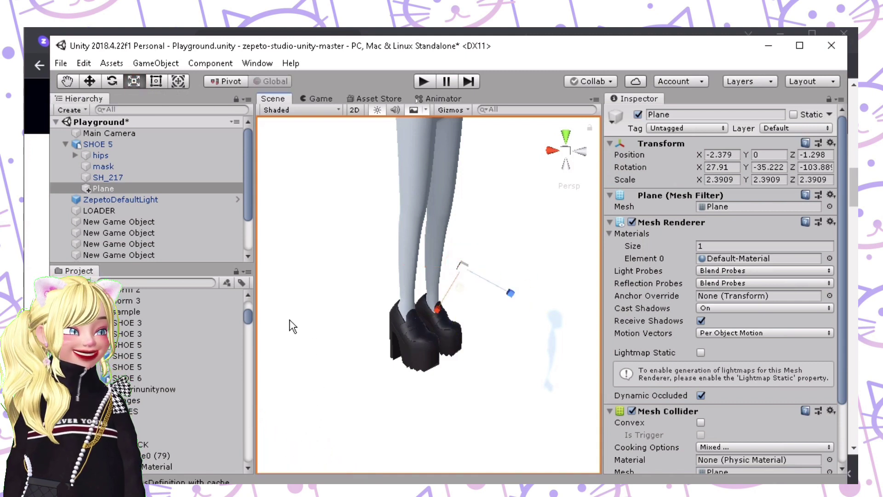
{"action": "left_click", "coordinate": [678, 246]}
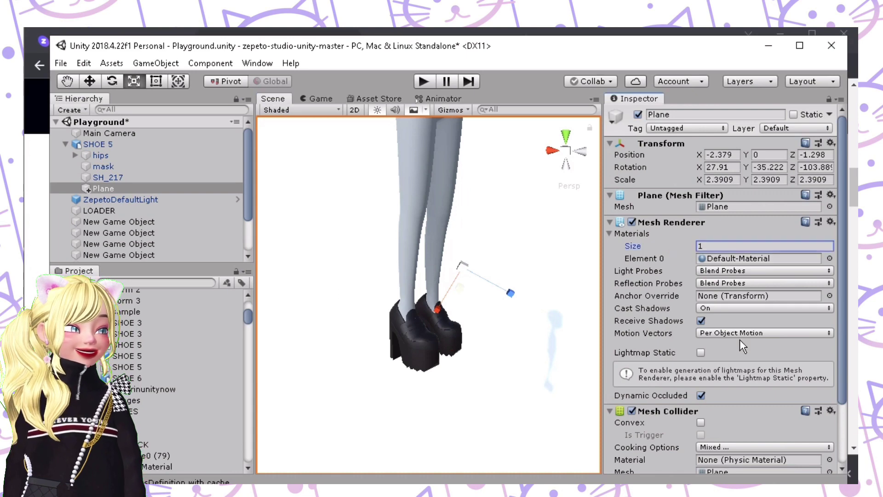
{"action": "left_click_drag", "start_coordinate": [246, 316], "coordinate": [247, 453]}
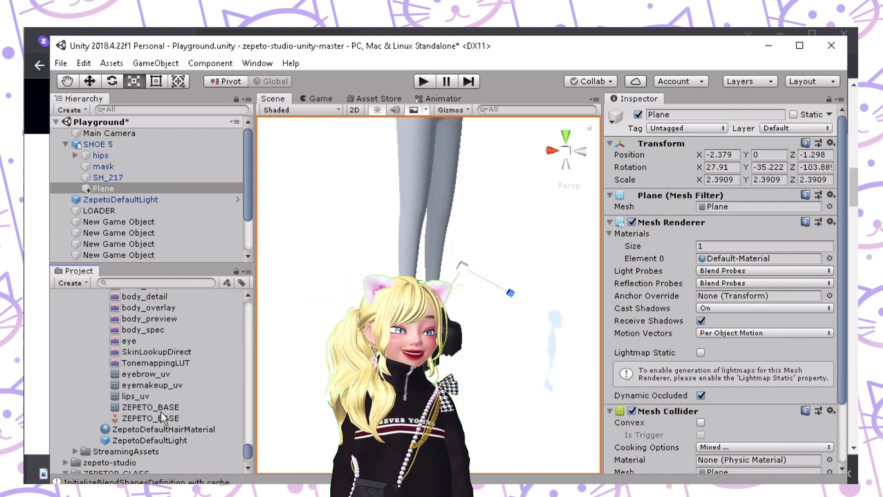
Apply the body material to the avatar's legs, which turn magenta above the black shoes.
{"action": "scroll", "coordinate": [158, 406], "scroll_direction": "up", "scroll_amount": 4}
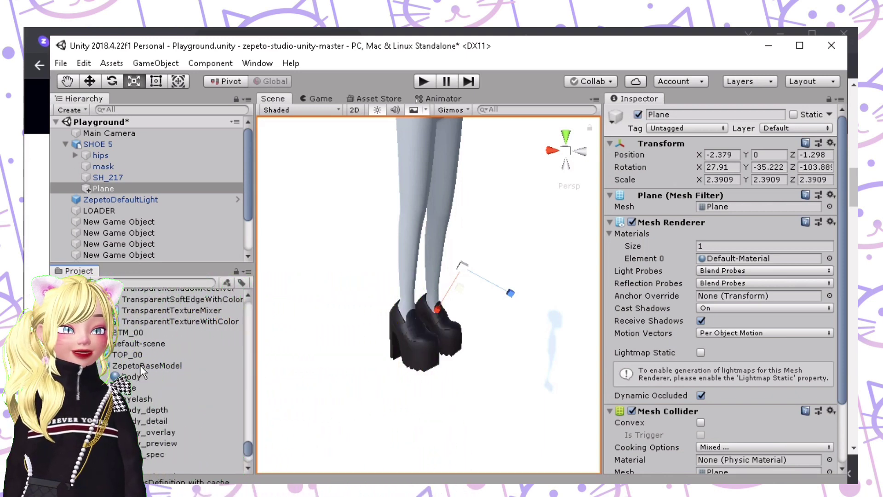
{"action": "left_click_drag", "start_coordinate": [134, 377], "coordinate": [411, 233]}
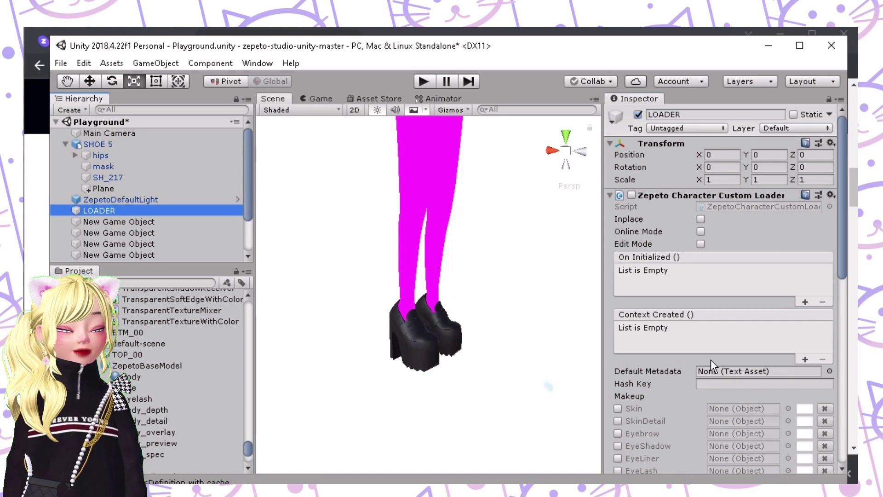
Run the Playground scene and view the loaded avatar's legs wearing the platform shoes.
{"action": "left_click", "coordinate": [422, 81]}
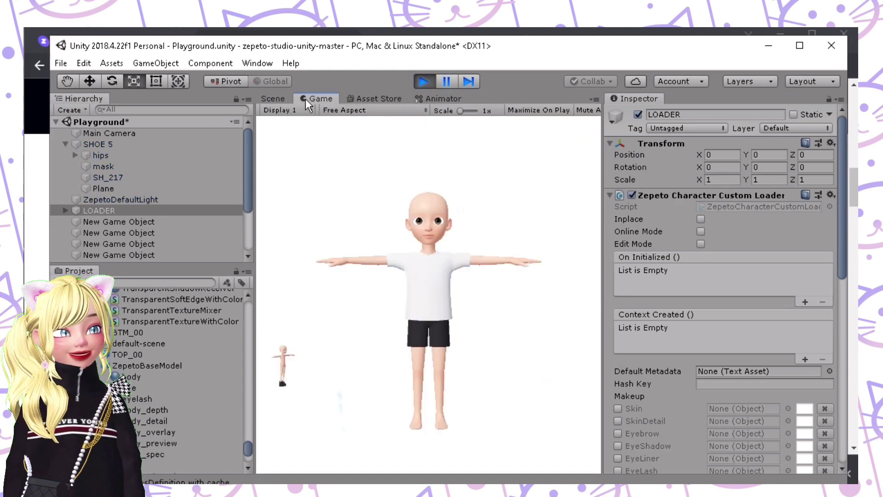
{"action": "left_click", "coordinate": [272, 98]}
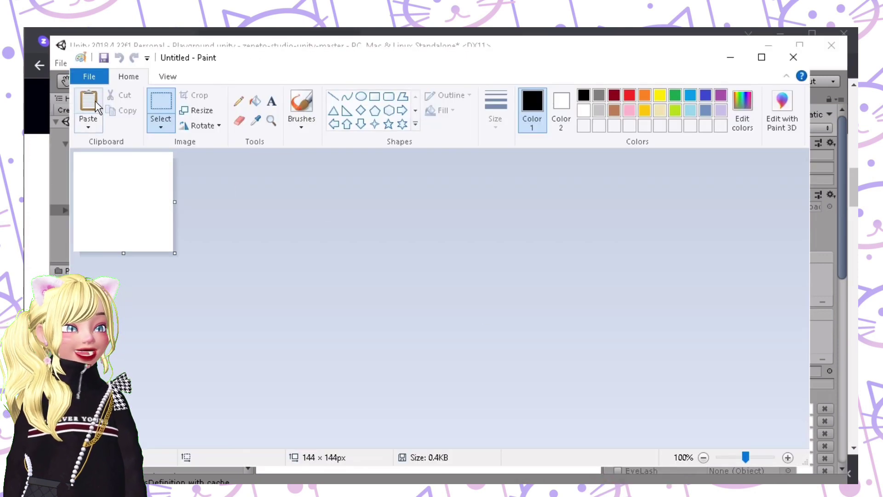
Paste the editor screenshot, crop it to the shoes at 135 × 145px, and bring up Resize and Skew.
{"action": "left_click", "coordinate": [88, 103]}
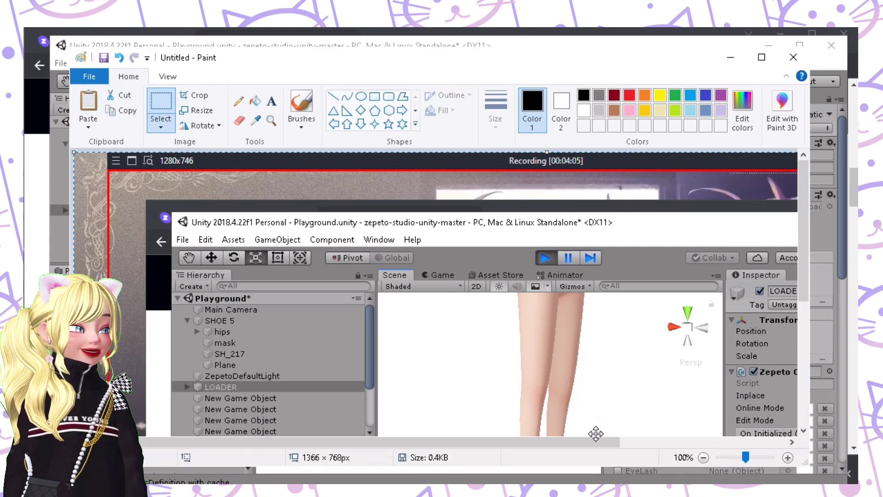
{"action": "left_click", "coordinate": [703, 457]}
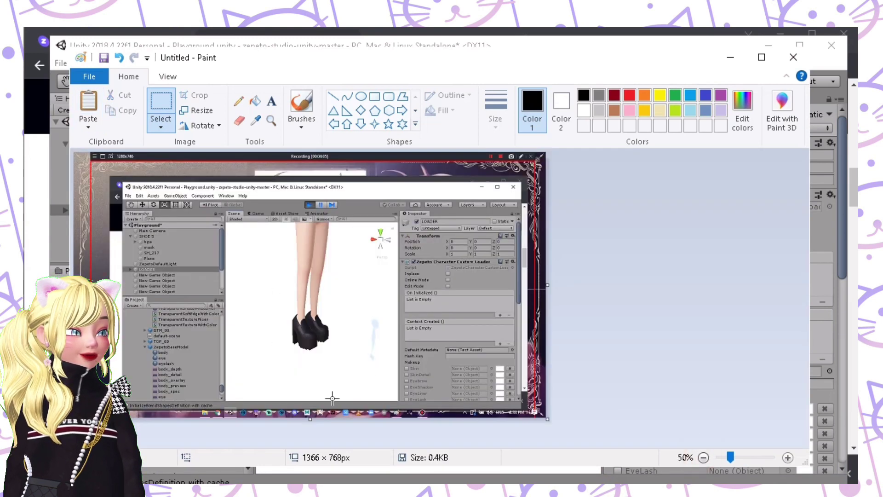
{"action": "left_click", "coordinate": [157, 104]}
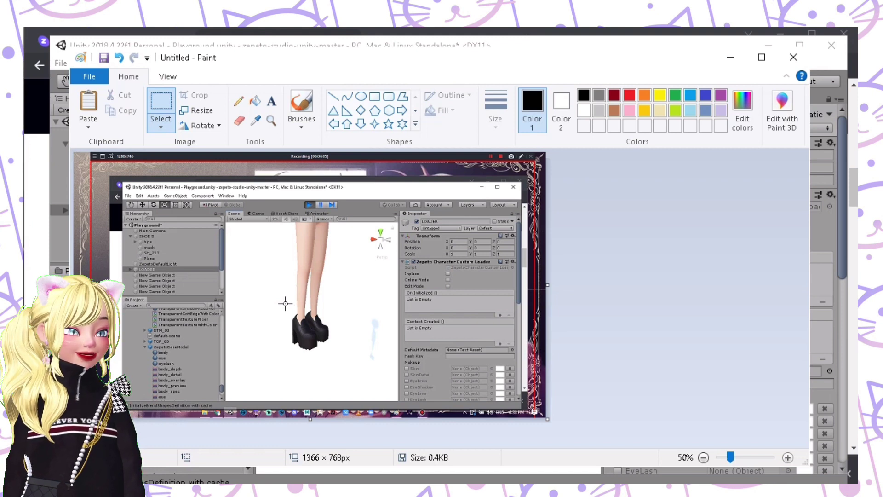
{"action": "left_click_drag", "start_coordinate": [287, 304], "coordinate": [333, 353]}
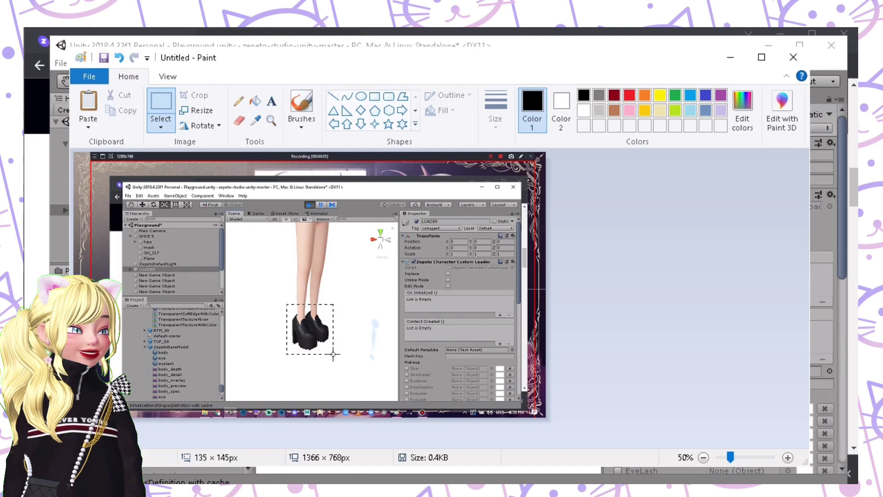
{"action": "left_click_drag", "start_coordinate": [333, 353], "coordinate": [333, 355]}
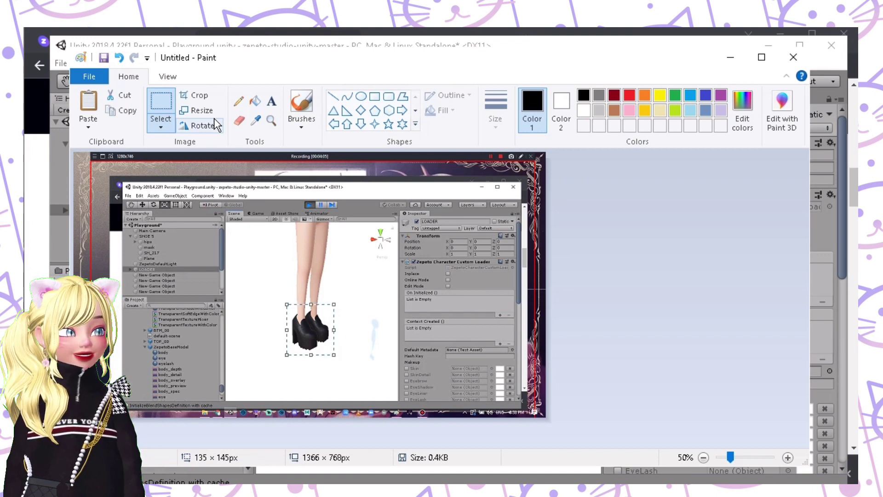
{"action": "left_click", "coordinate": [205, 95]}
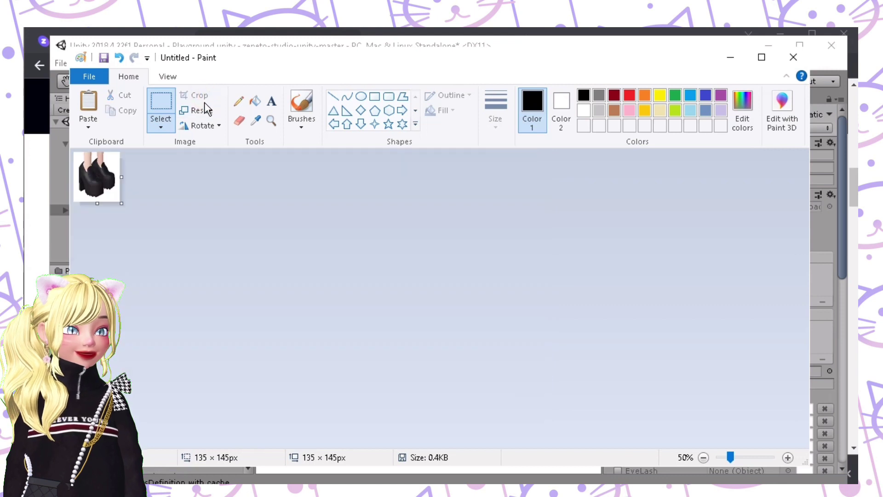
{"action": "left_click", "coordinate": [206, 112]}
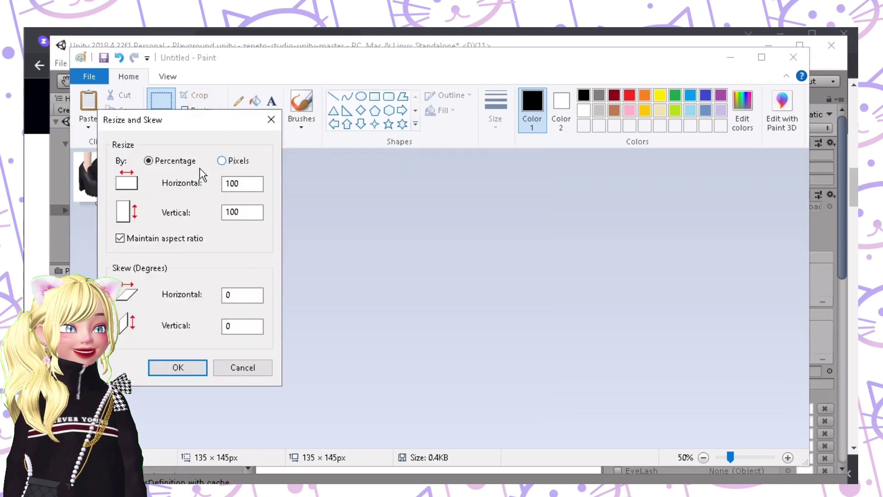
Resize the shoe image to exactly 144 × 144 pixels without keeping the aspect ratio.
{"action": "left_click", "coordinate": [121, 239]}
{"action": "left_click", "coordinate": [223, 161]}
{"action": "double_click", "coordinate": [237, 183]}
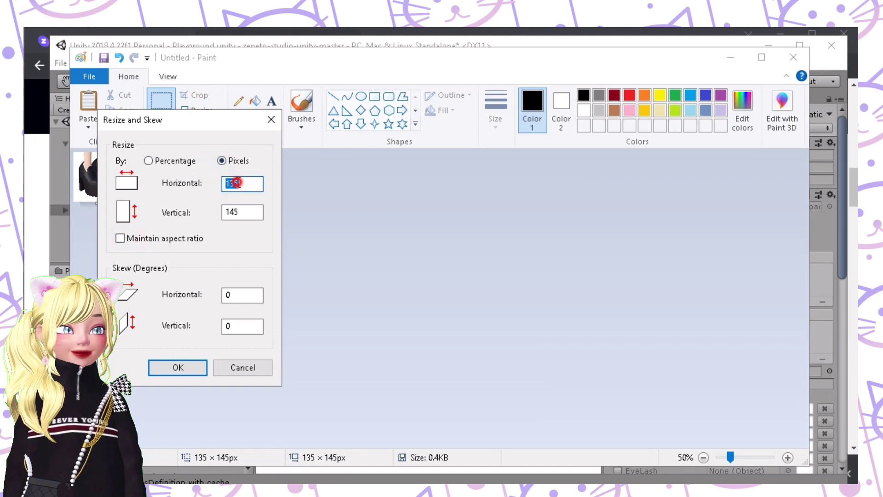
{"action": "type", "text": "144"}
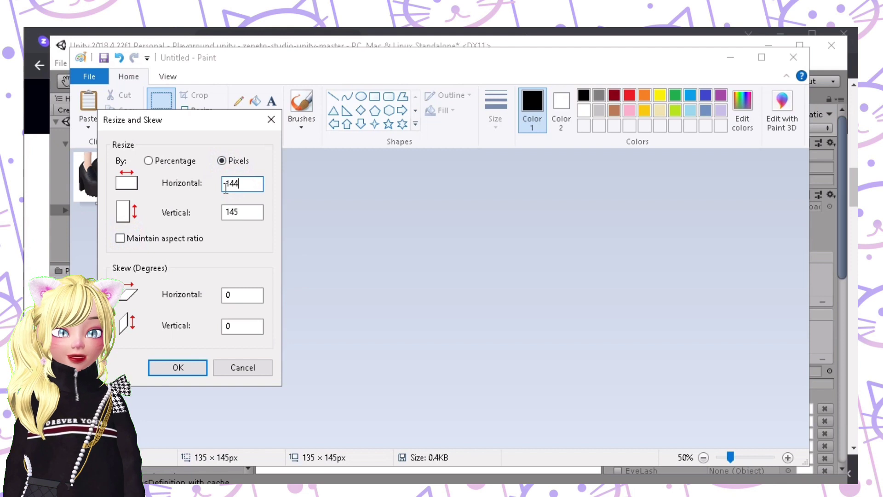
{"action": "double_click", "coordinate": [231, 211]}
{"action": "type", "text": "1"}
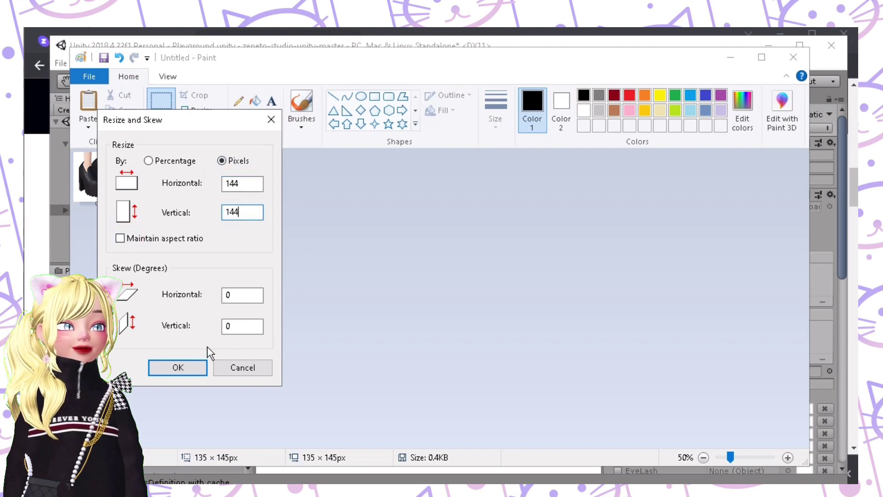
{"action": "left_click", "coordinate": [192, 366]}
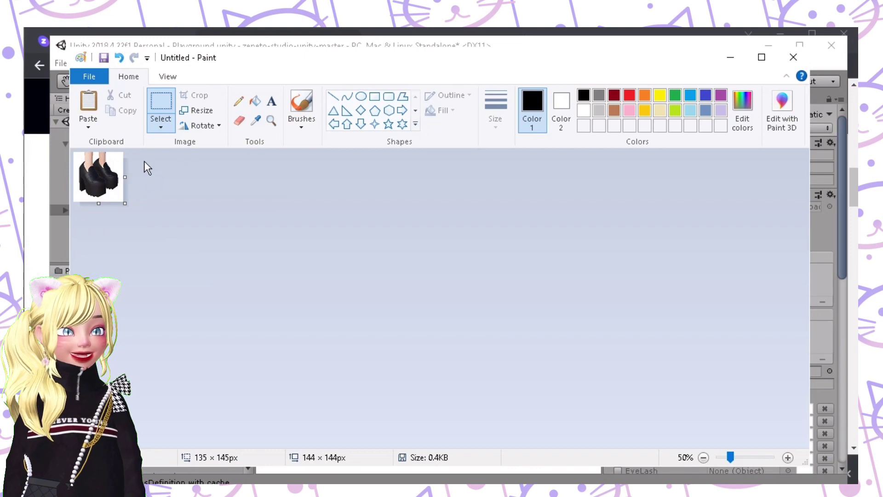
Save the image as PNG over Untitled in the AAAFORTUTO folder.
{"action": "left_click", "coordinate": [95, 79]}
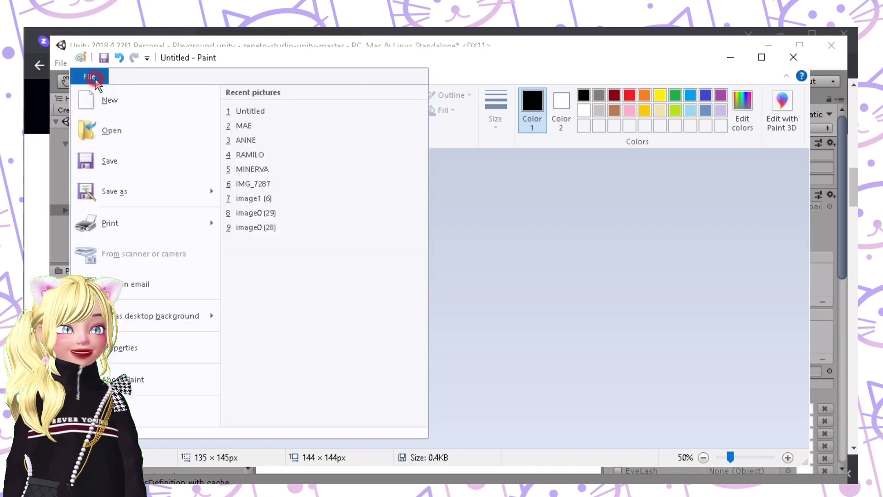
{"action": "left_click", "coordinate": [123, 190]}
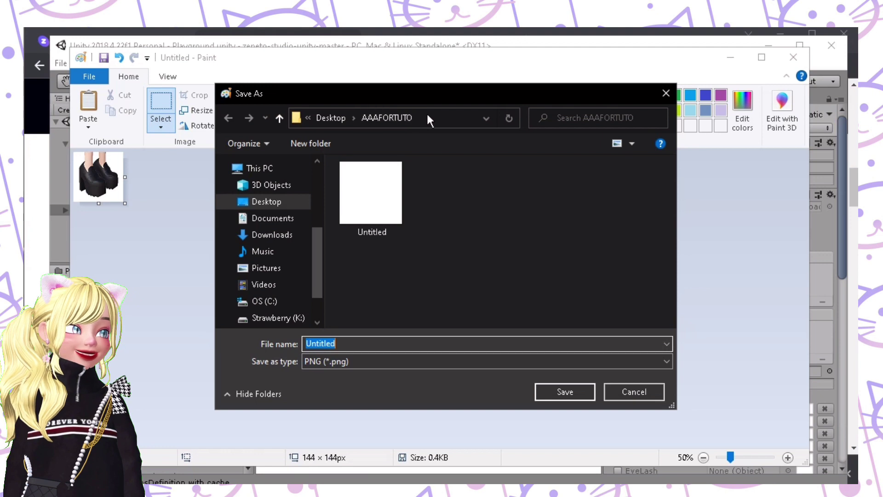
{"action": "double_click", "coordinate": [372, 188]}
{"action": "left_click", "coordinate": [450, 239]}
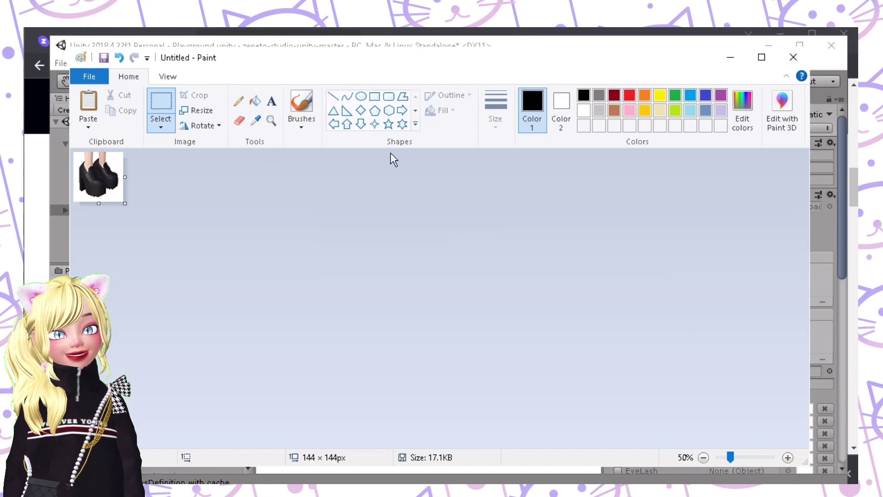
{"action": "left_click", "coordinate": [557, 32]}
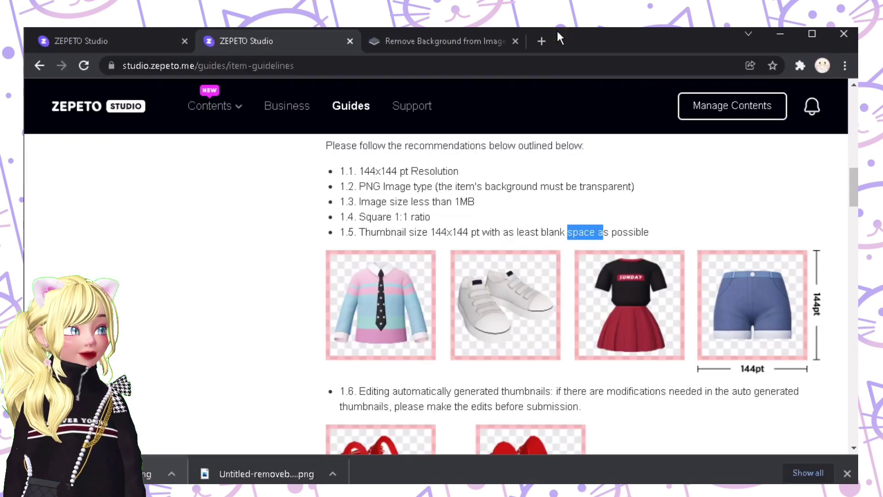
Upload Untitled from Desktop > AAAFORTUTO to remove.bg to strip its background.
{"action": "left_click", "coordinate": [445, 46]}
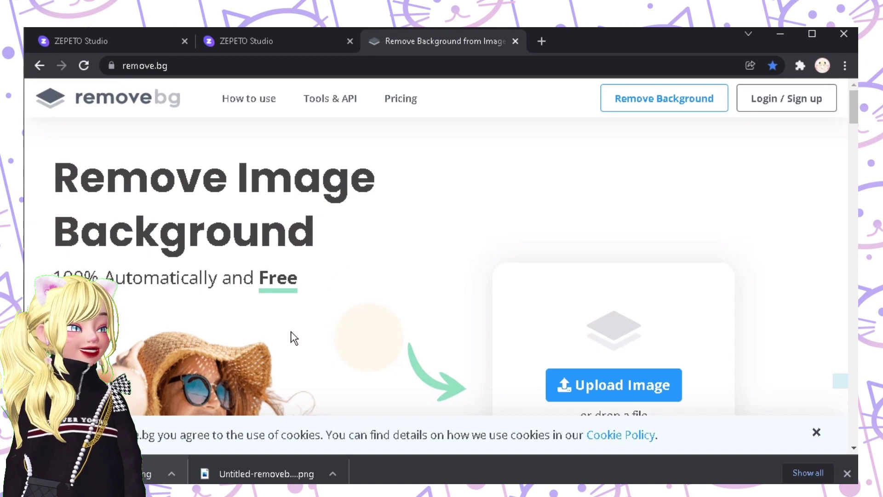
{"action": "mouse_move", "coordinate": [213, 494]}
{"action": "left_click", "coordinate": [214, 437]}
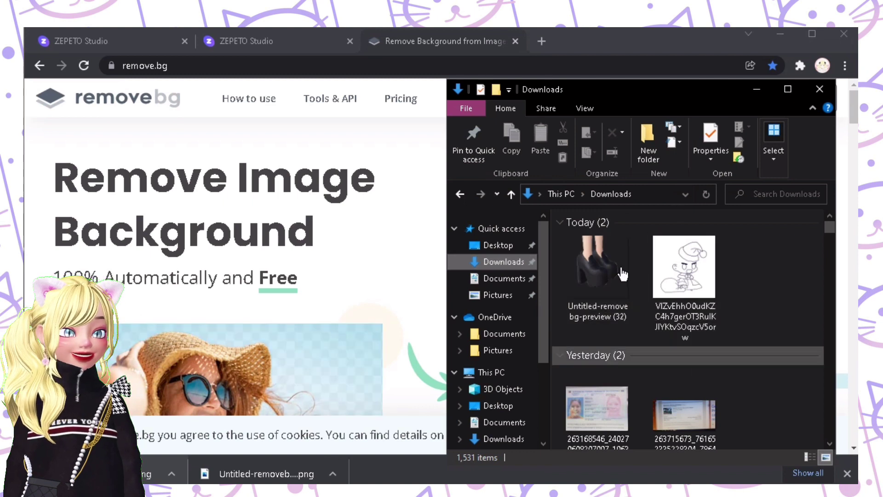
{"action": "left_click", "coordinate": [497, 247]}
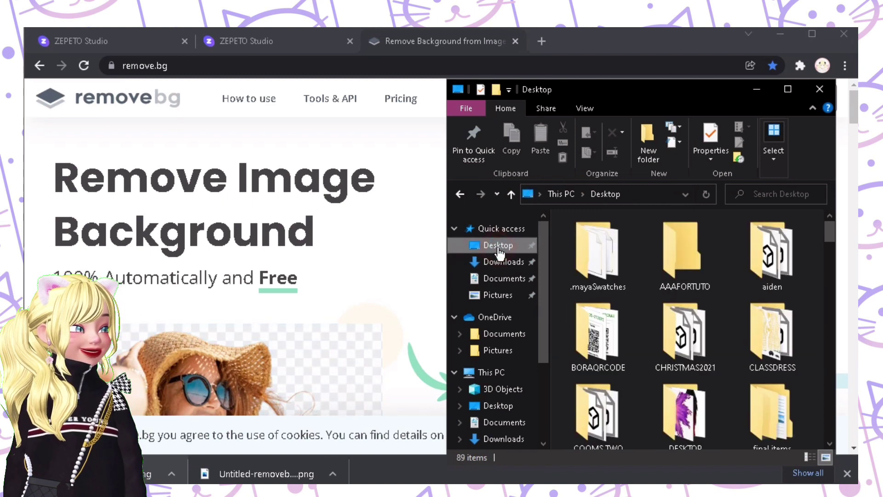
{"action": "double_click", "coordinate": [682, 257]}
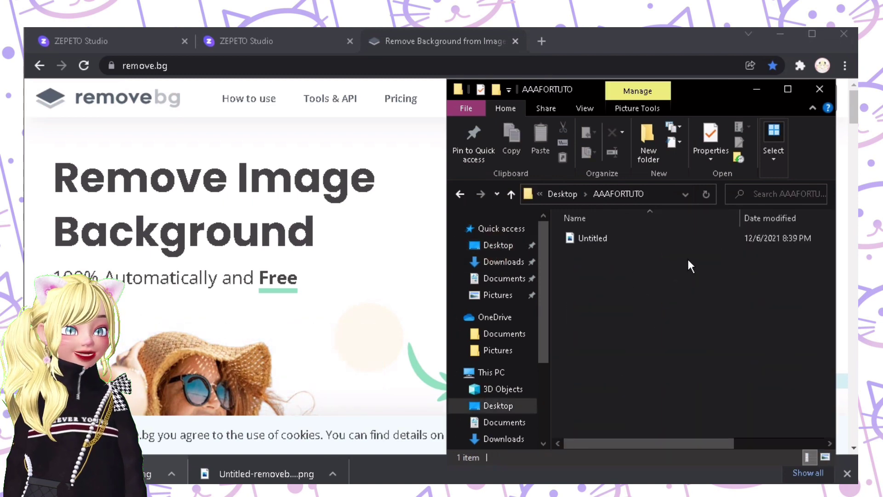
{"action": "left_click", "coordinate": [595, 244]}
{"action": "left_click_drag", "start_coordinate": [592, 241], "coordinate": [331, 254]}
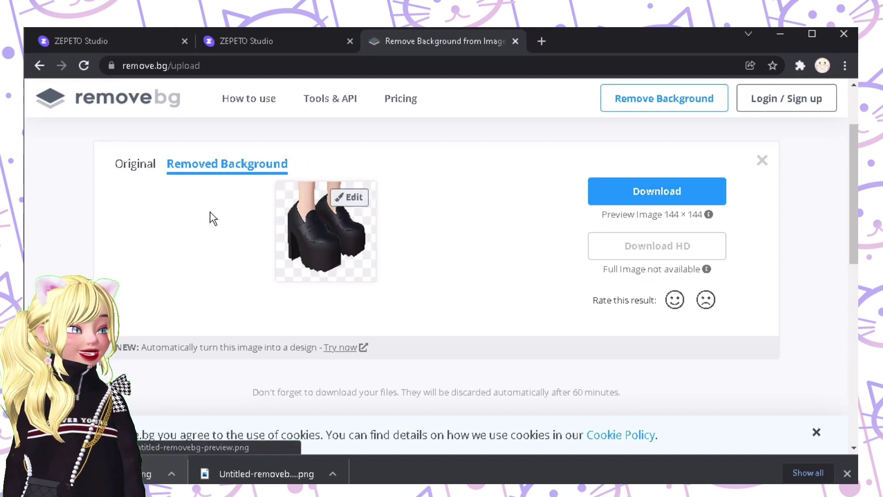
Erase the tops of both legs from the shoe cutout at 240% zoom.
{"action": "left_click", "coordinate": [354, 202]}
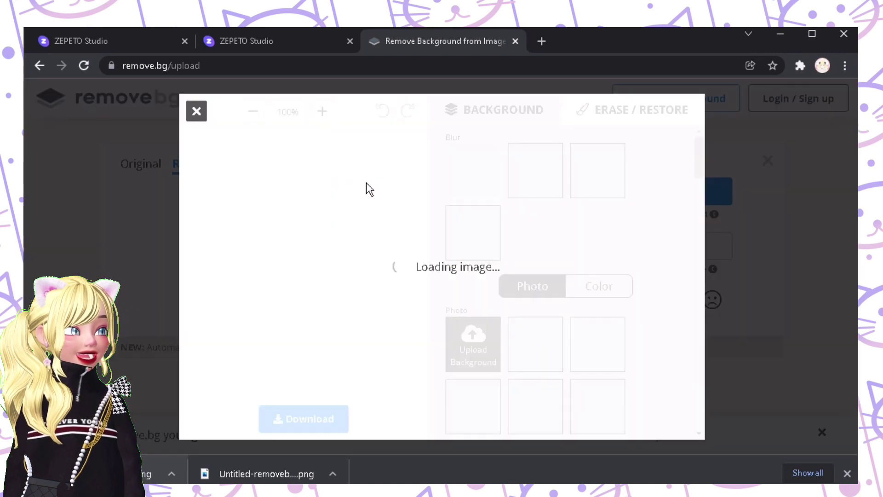
{"action": "left_click", "coordinate": [330, 119]}
{"action": "left_click", "coordinate": [329, 120]}
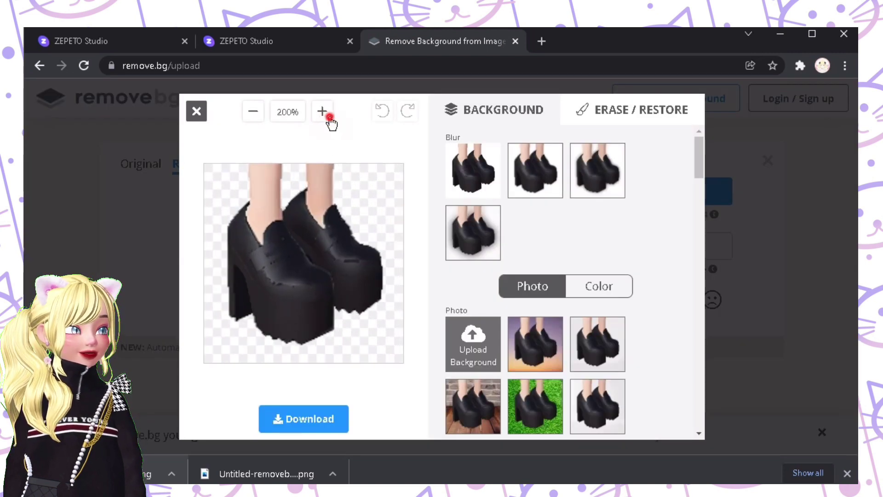
{"action": "left_click", "coordinate": [329, 120]}
{"action": "left_click", "coordinate": [329, 120]}
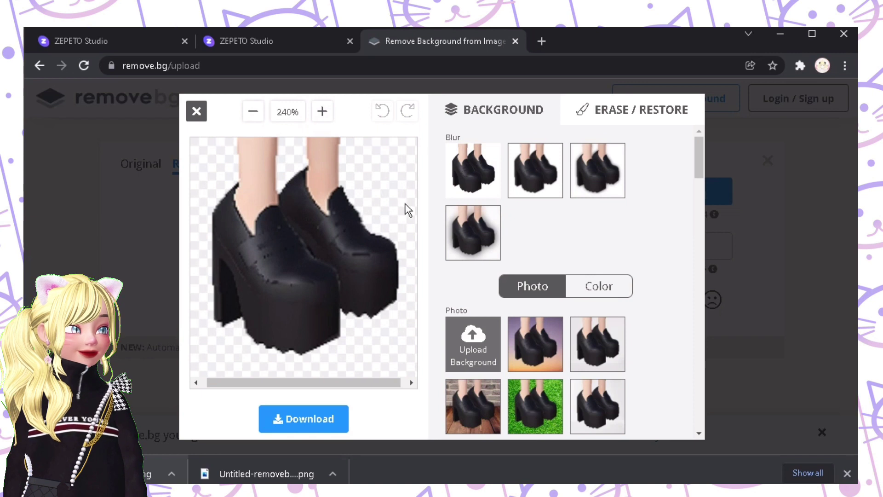
{"action": "left_click", "coordinate": [634, 118]}
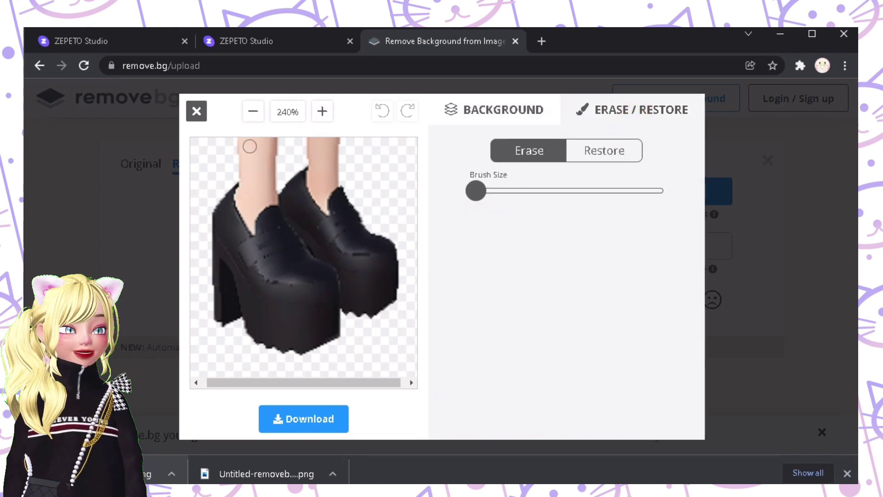
{"action": "left_click_drag", "start_coordinate": [260, 141], "coordinate": [358, 138]}
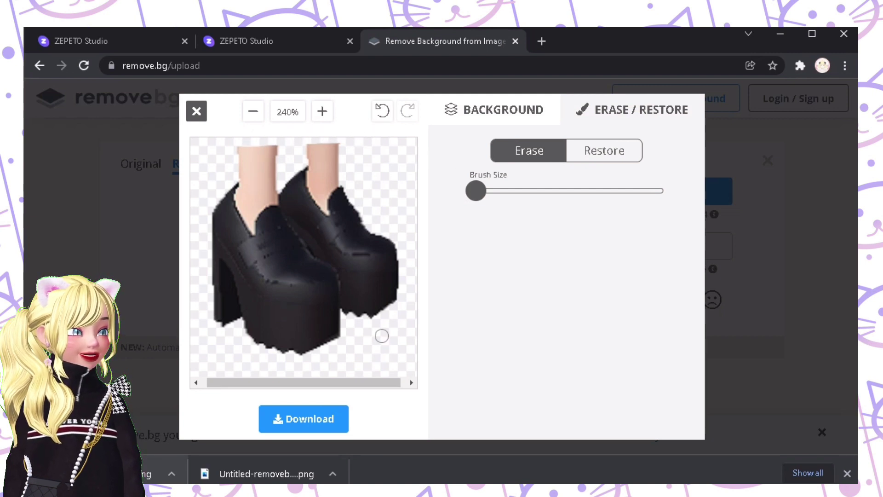
Download the edited shoe cutout as a PNG image.
{"action": "left_click", "coordinate": [303, 421]}
{"action": "left_click", "coordinate": [443, 289]}
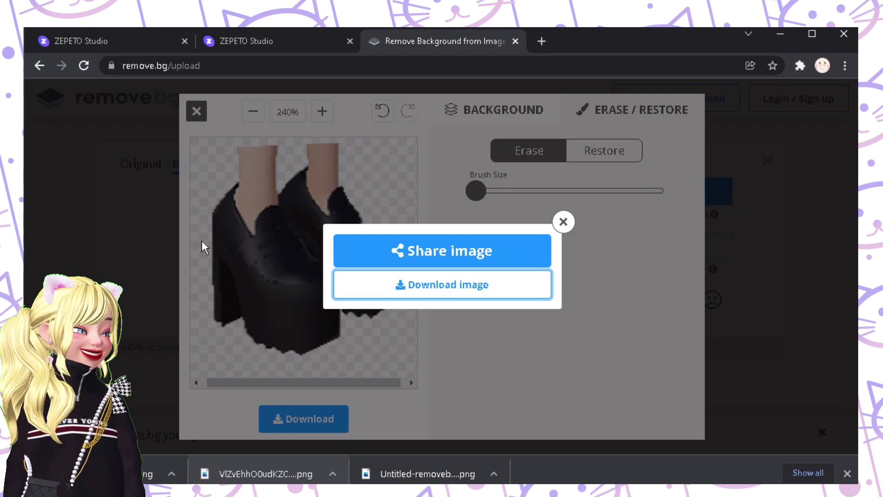
{"action": "left_click", "coordinate": [134, 43]}
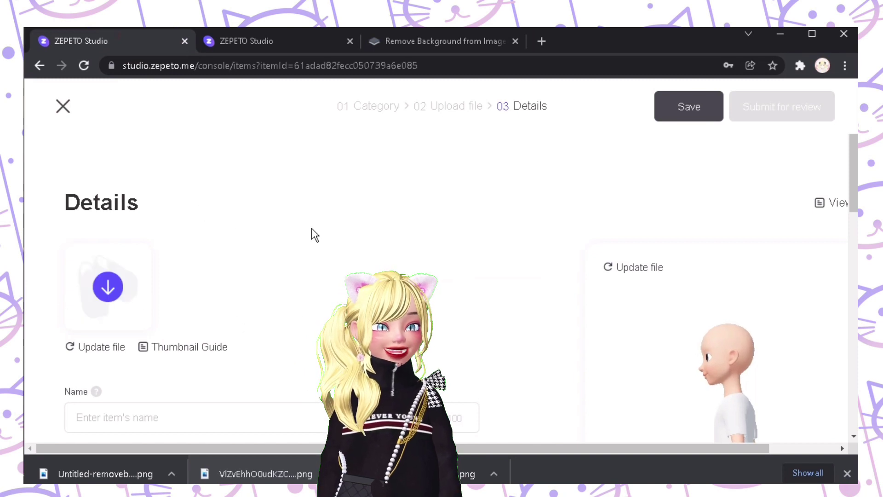
Replace the item's thumbnail with the downloaded 144×144 transparent shoe PNG.
{"action": "left_click", "coordinate": [107, 350]}
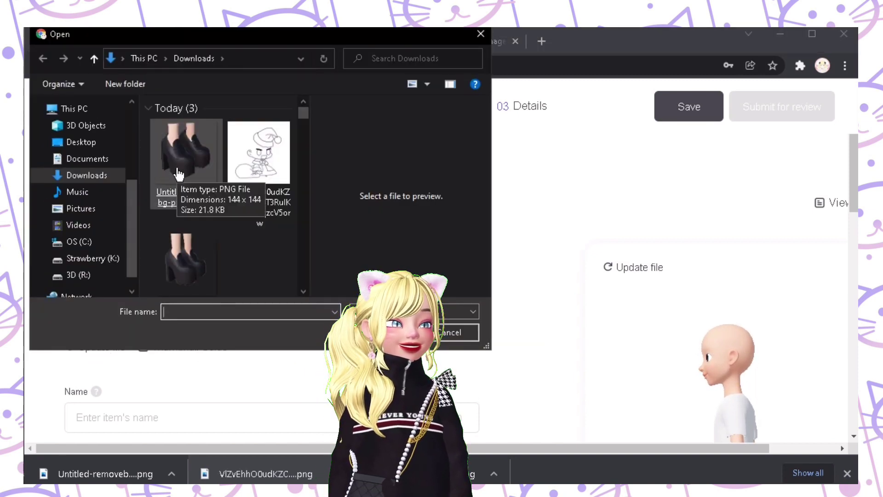
{"action": "double_click", "coordinate": [174, 145]}
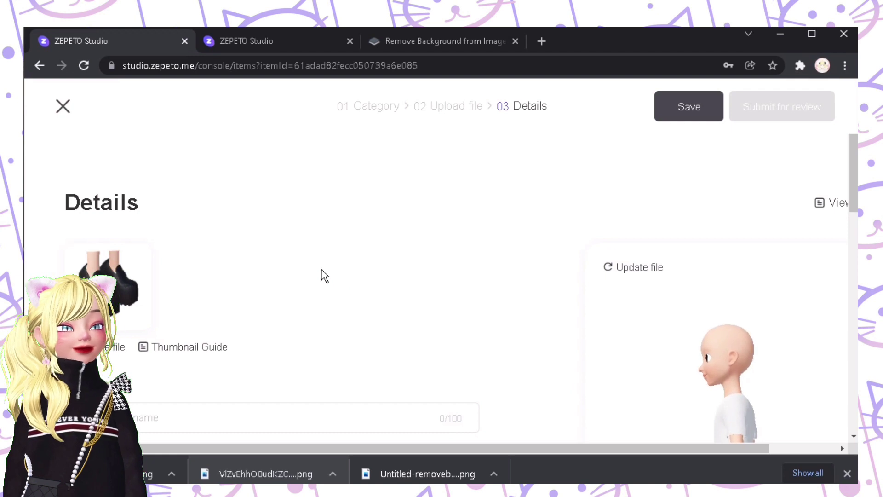
{"action": "key", "text": "alt+Tab"}
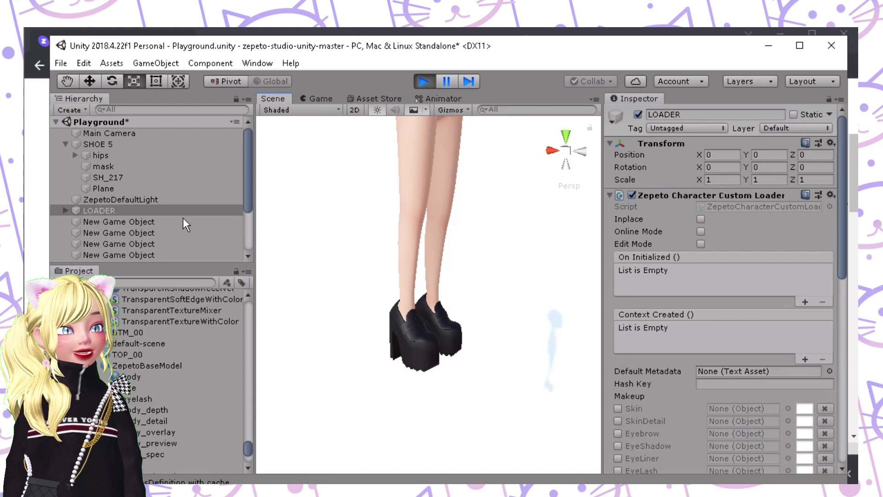
Delete the SHOE 5 object from the scene Hierarchy.
{"action": "left_click", "coordinate": [121, 210]}
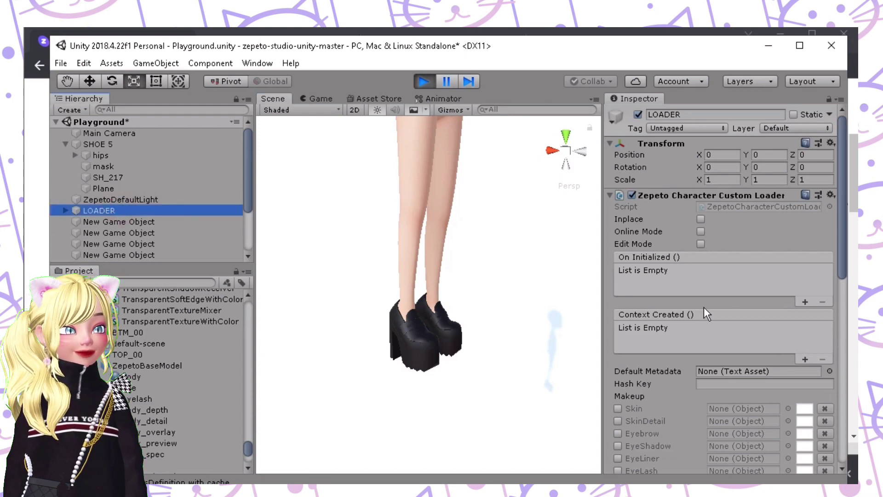
{"action": "scroll", "coordinate": [683, 377], "scroll_direction": "down", "scroll_amount": 3}
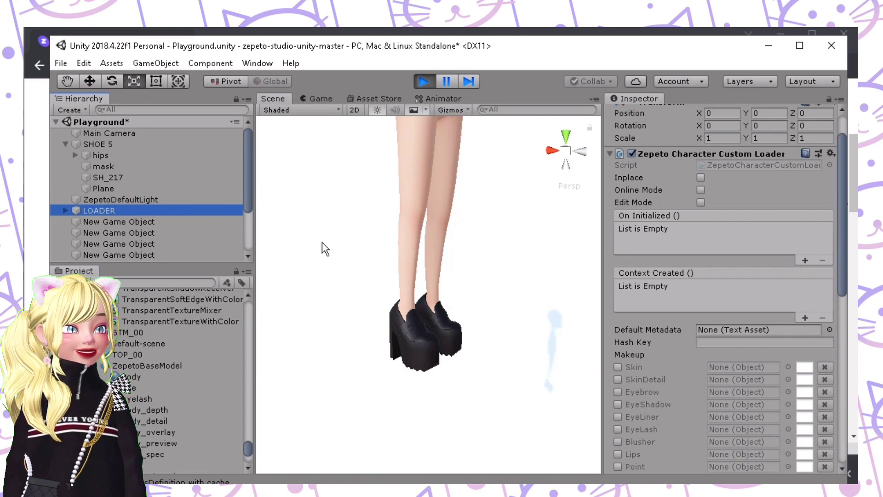
{"action": "left_click", "coordinate": [89, 143]}
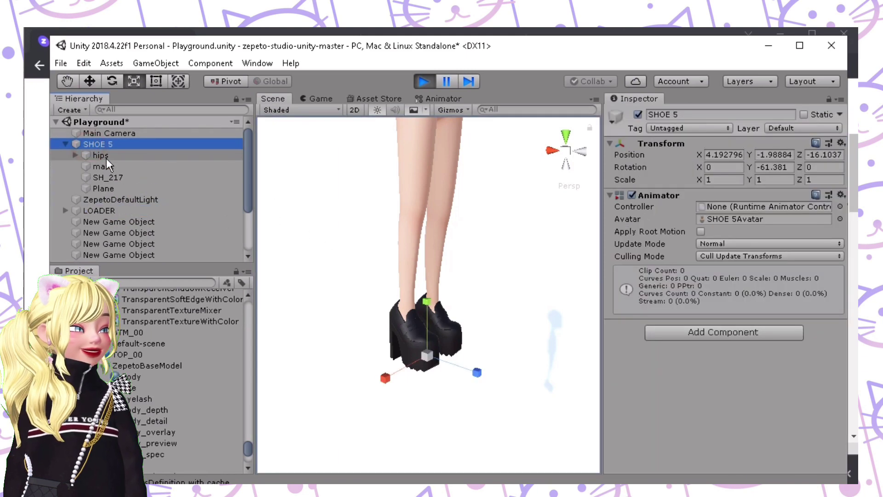
{"action": "key", "text": "Delete"}
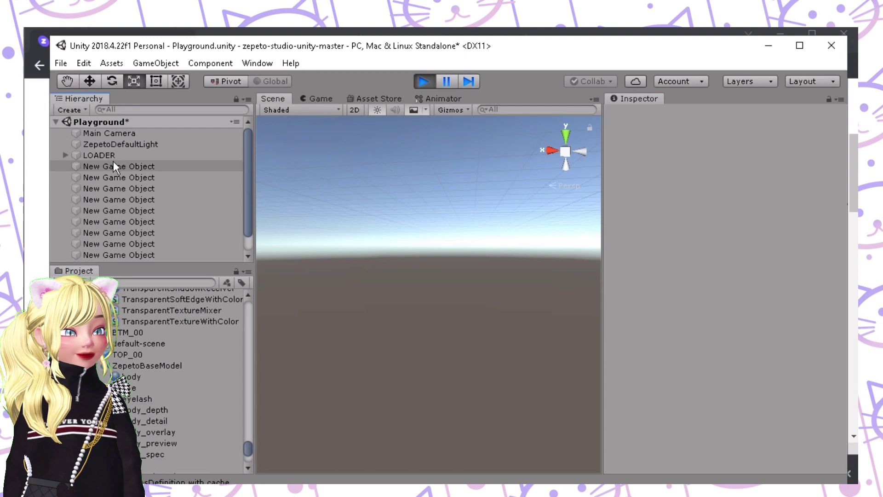
Enable LOADER's ClothesShoes slot and assign the SHOE 5 asset to it, viewing the Game view.
{"action": "left_click", "coordinate": [110, 156]}
{"action": "left_click", "coordinate": [321, 99]}
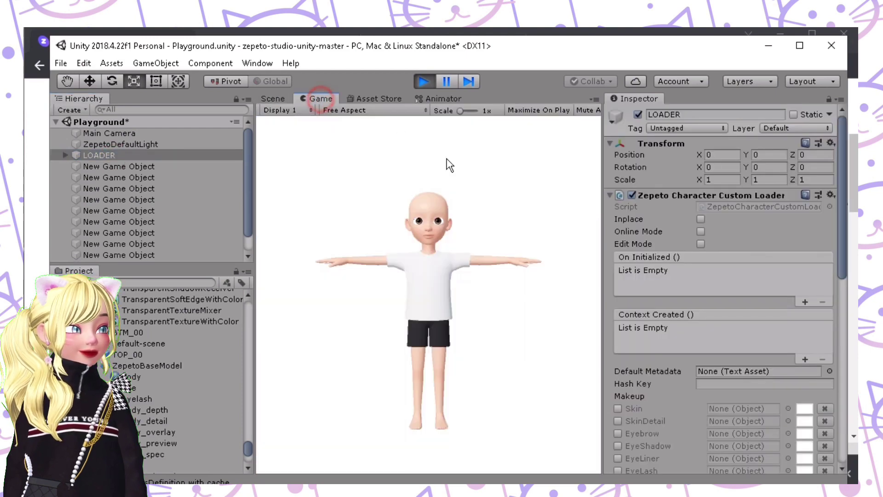
{"action": "scroll", "coordinate": [731, 382], "scroll_direction": "down", "scroll_amount": 3}
{"action": "scroll", "coordinate": [732, 382], "scroll_direction": "down", "scroll_amount": 3}
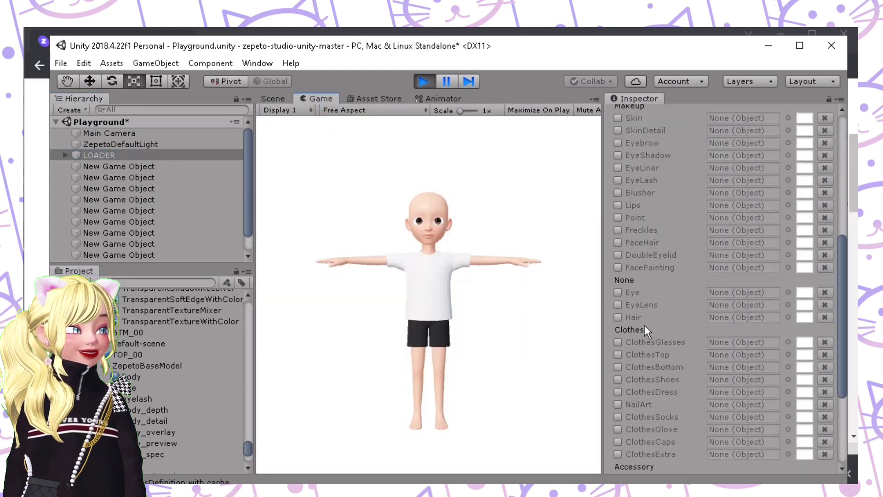
{"action": "left_click", "coordinate": [618, 379]}
{"action": "left_click_drag", "start_coordinate": [249, 447], "coordinate": [248, 307]}
{"action": "scroll", "coordinate": [187, 356], "scroll_direction": "down", "scroll_amount": 5}
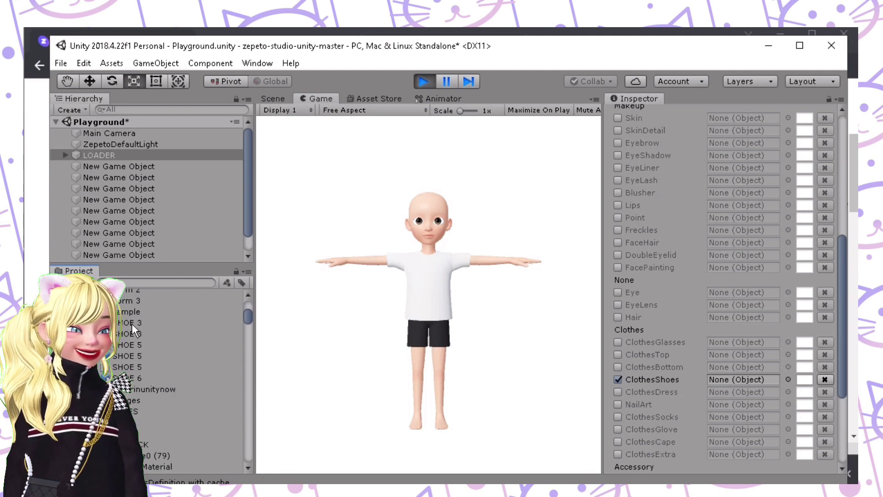
{"action": "left_click", "coordinate": [130, 355]}
{"action": "left_click_drag", "start_coordinate": [131, 356], "coordinate": [735, 381]}
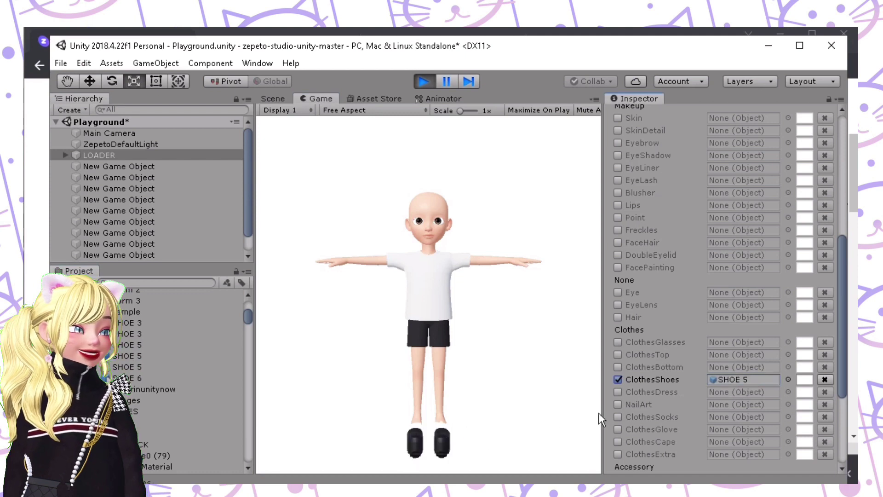